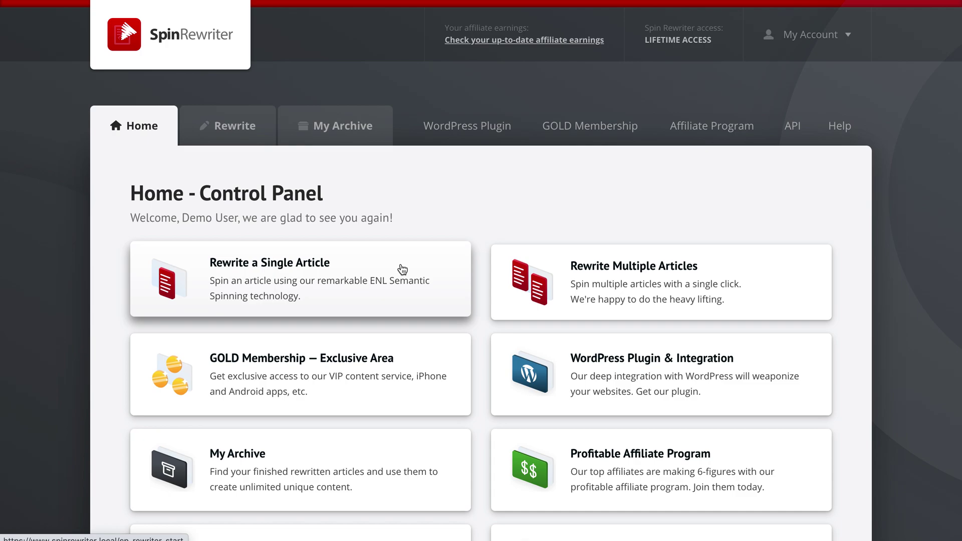
Go to the Rewrite Multiple Articles page from the Home control panel
left_click(654, 267)
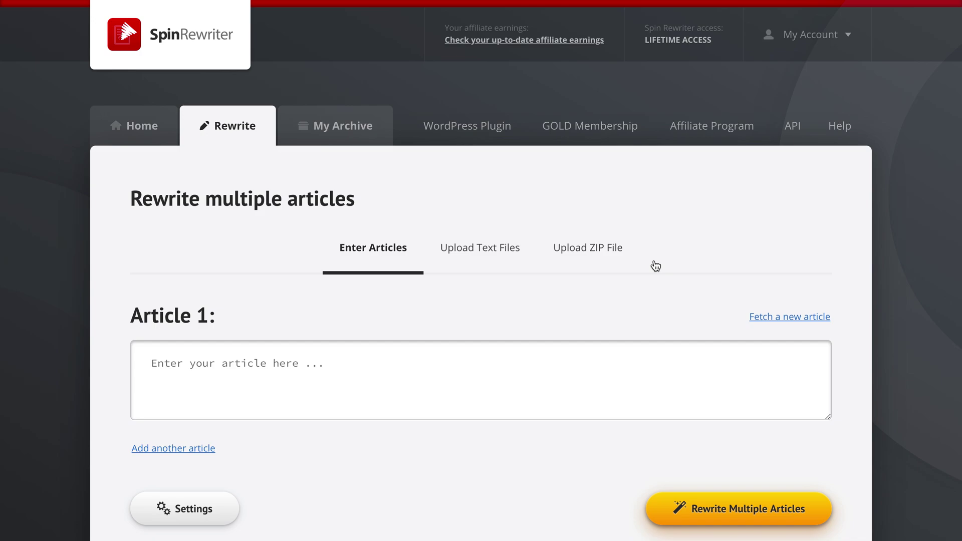
scroll(782, 266, "down", 2)
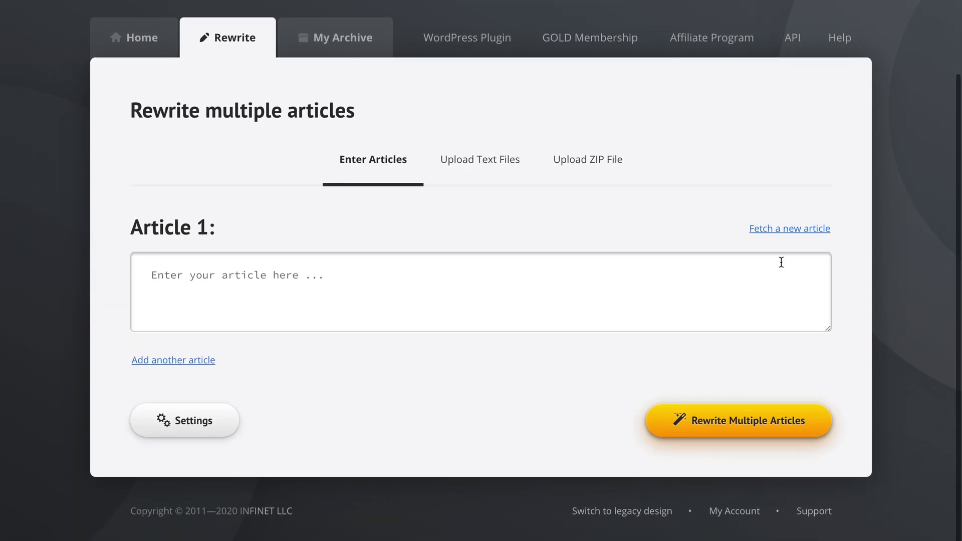
Add article boxes up to Article 3, then switch via Upload ZIP File to Upload Text Files
left_click(226, 280)
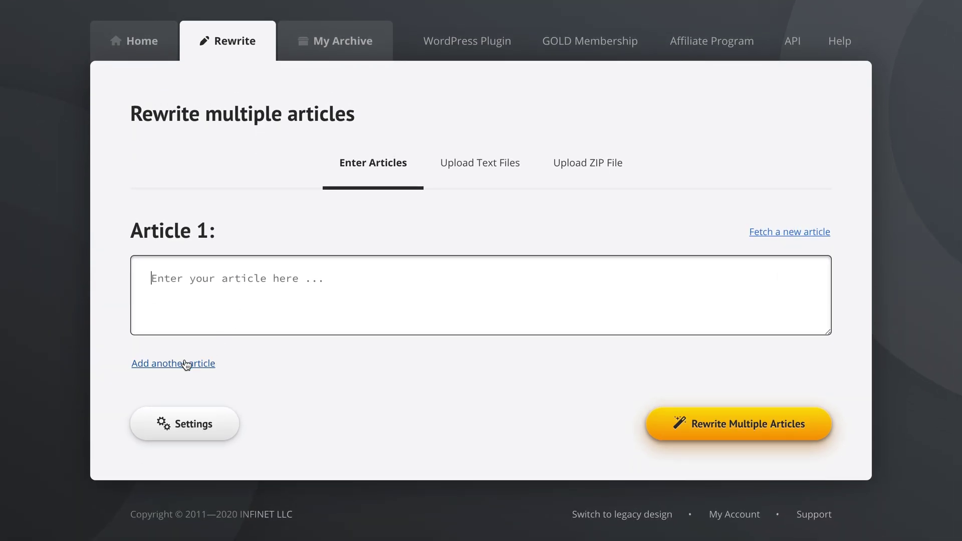
left_click(166, 365)
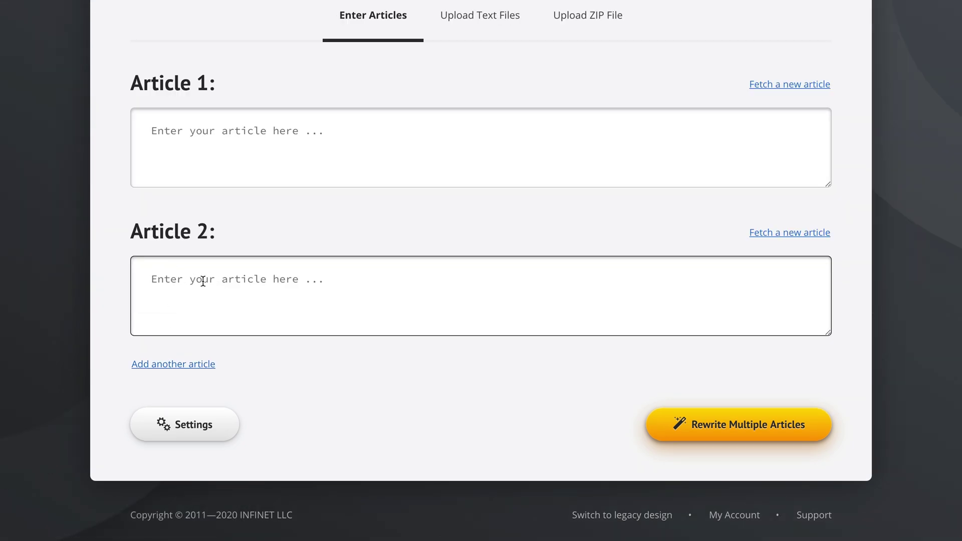
left_click(168, 364)
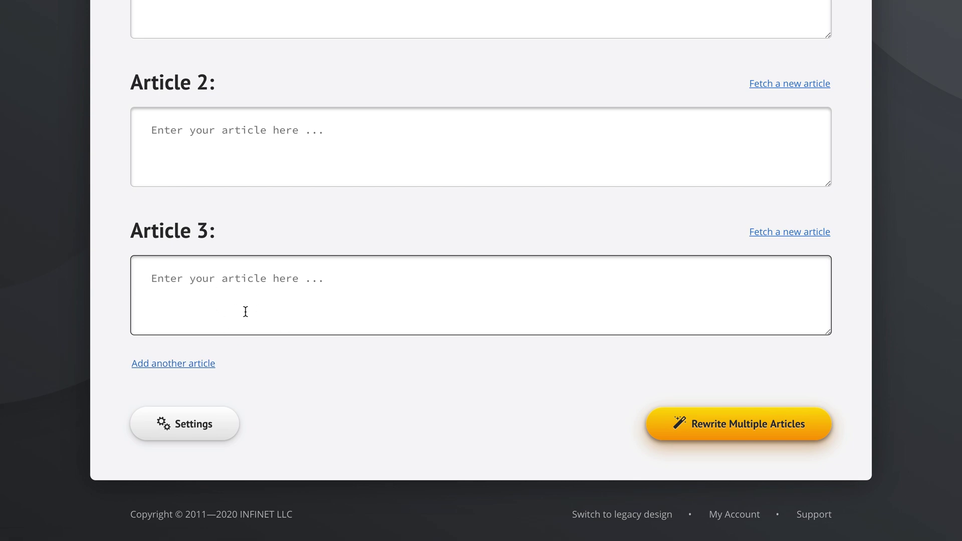
scroll(410, 227, "up", 3)
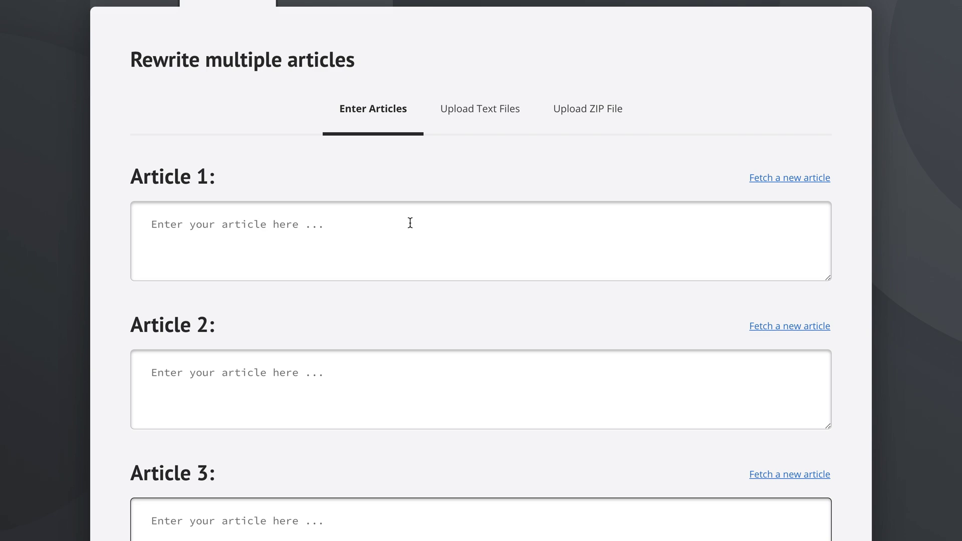
left_click(584, 117)
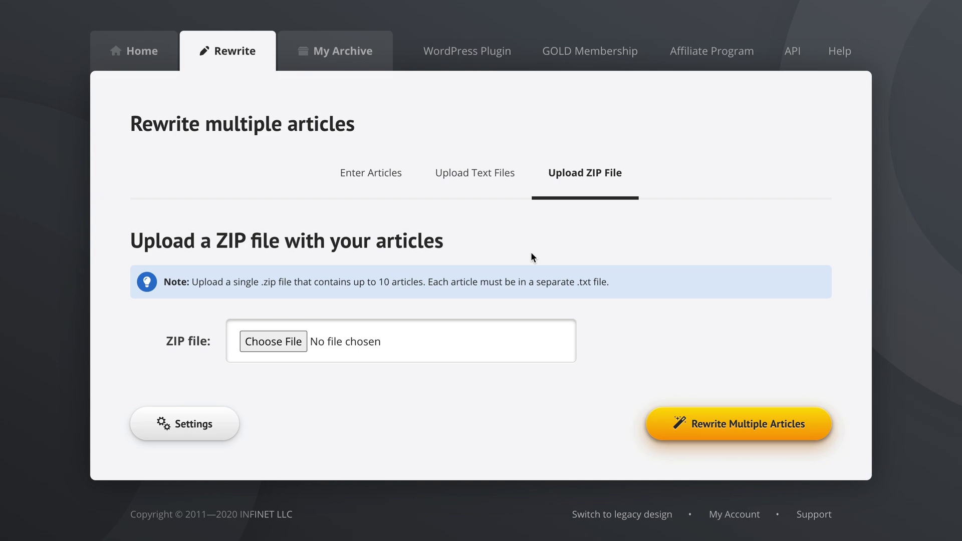
left_click(471, 181)
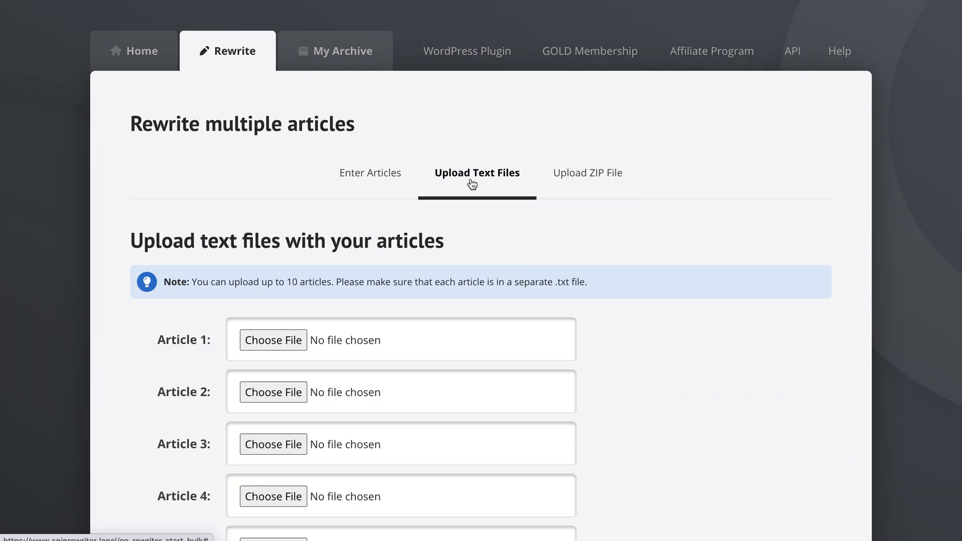
scroll(606, 271, "down", 2)
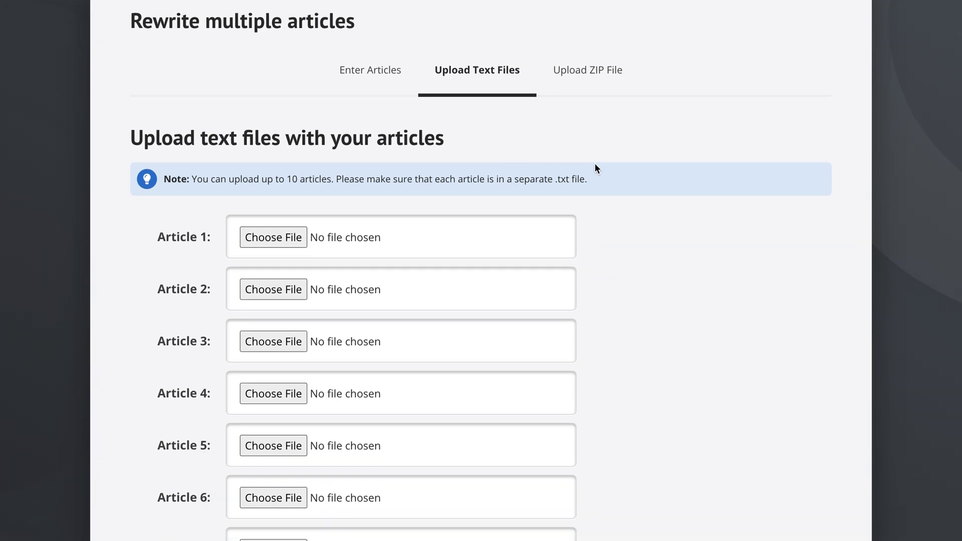
scroll(596, 168, "down", 1)
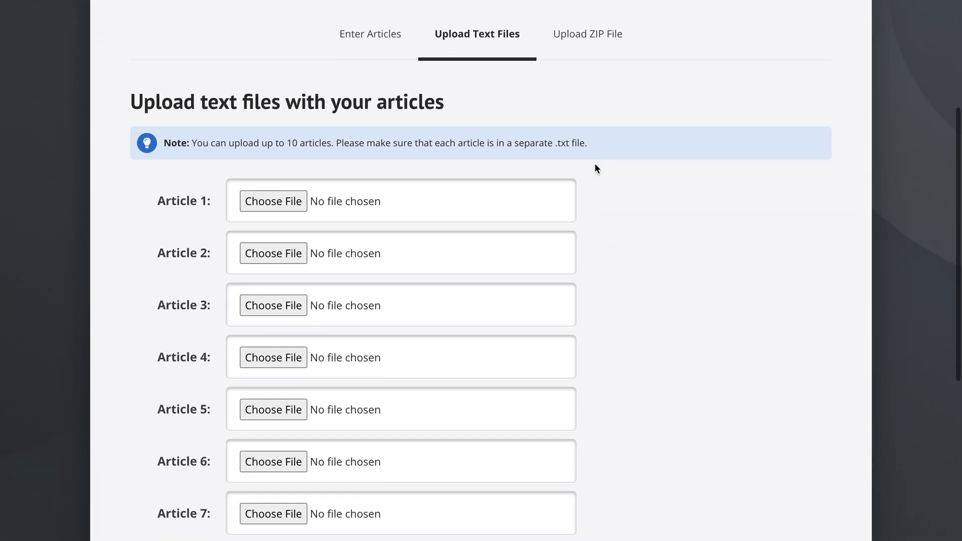
Load the bass guitar, first guitar lesson and acoustic guitar shopping .txt files as Articles 1–3
left_click(273, 199)
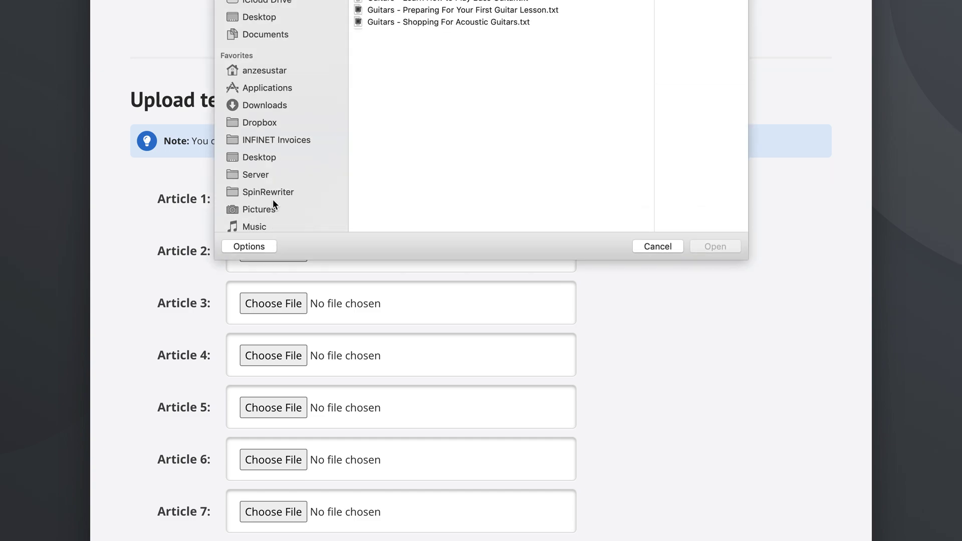
left_click(396, 3)
double_click(407, 5)
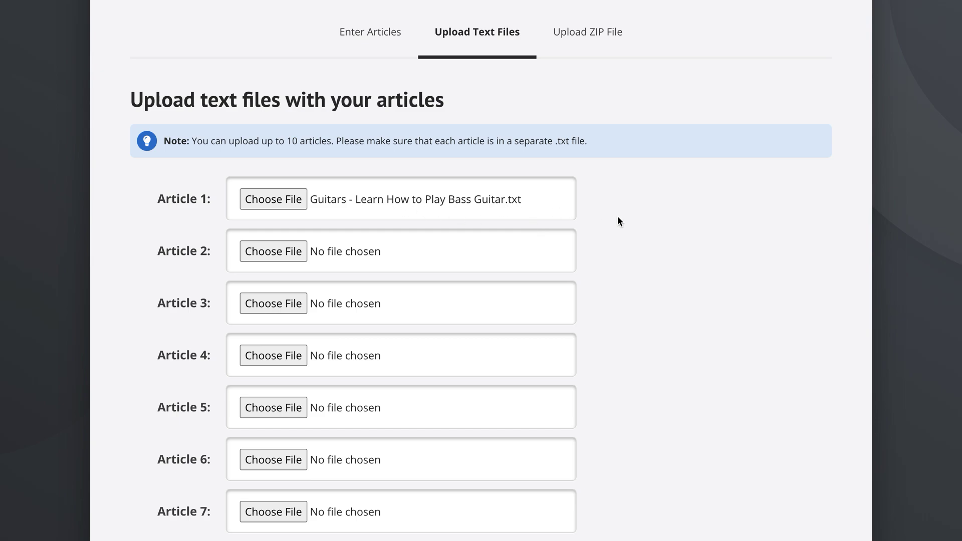
left_click(262, 258)
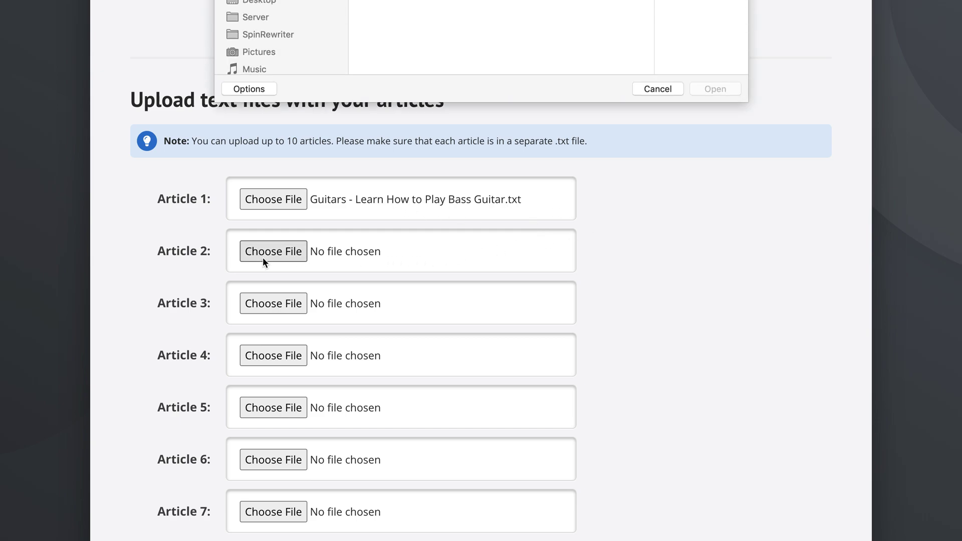
left_click(416, 10)
double_click(416, 13)
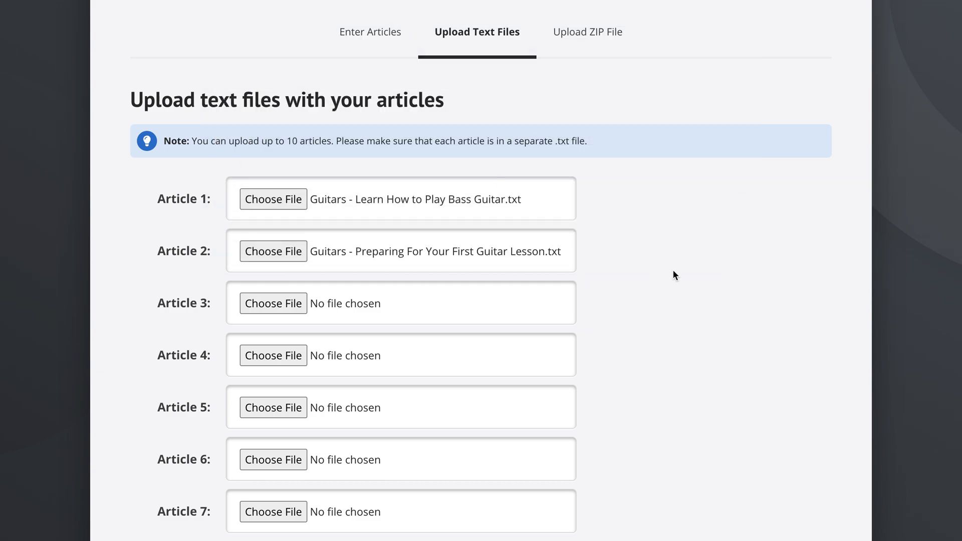
left_click(275, 304)
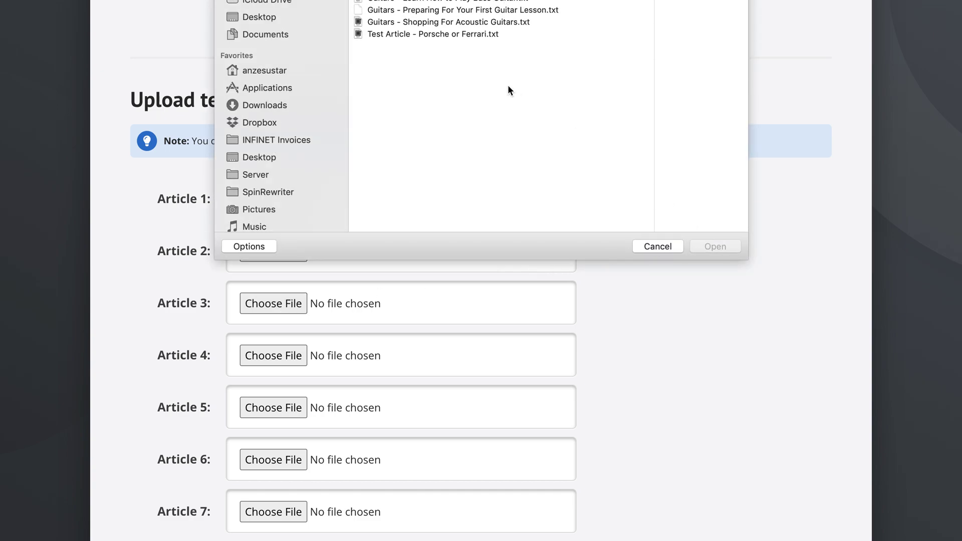
double_click(441, 22)
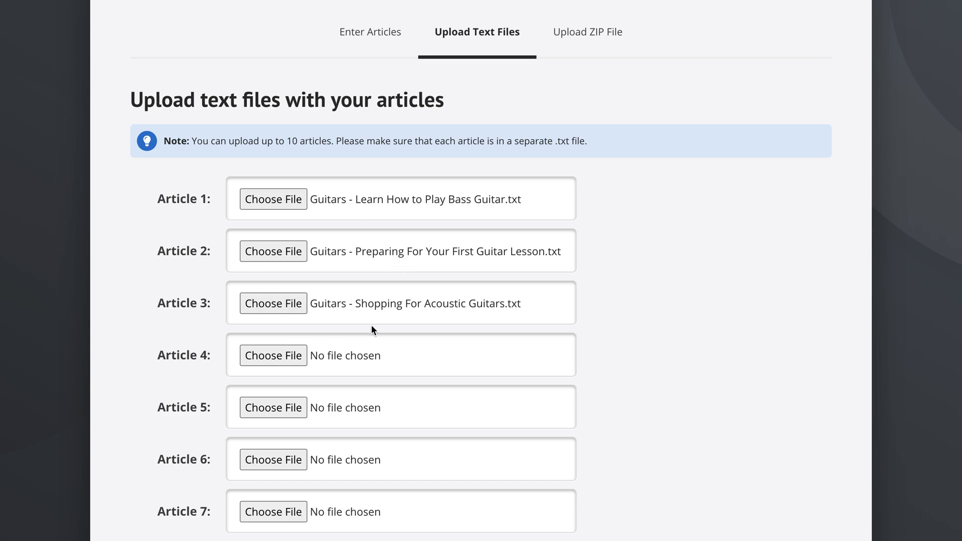
scroll(600, 341, "down", 3)
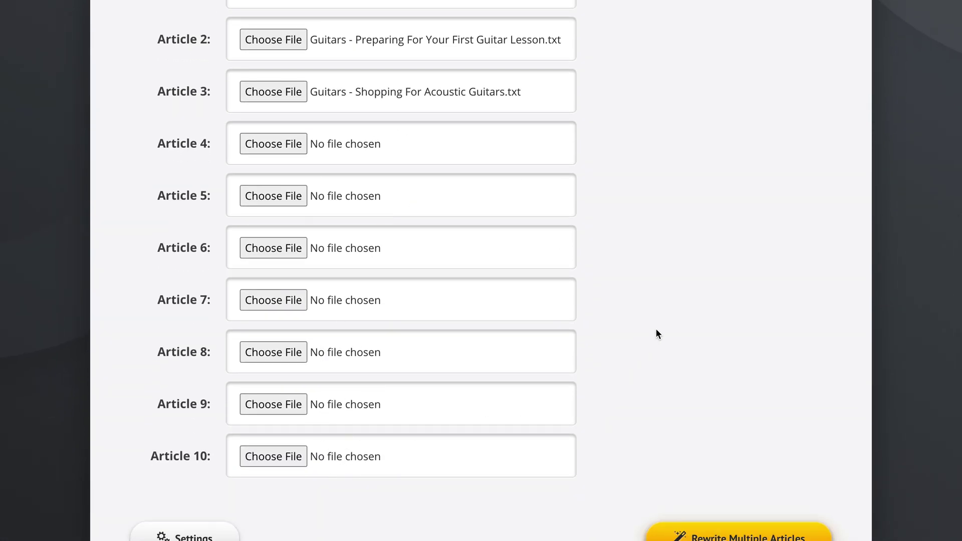
scroll(657, 334, "down", 2)
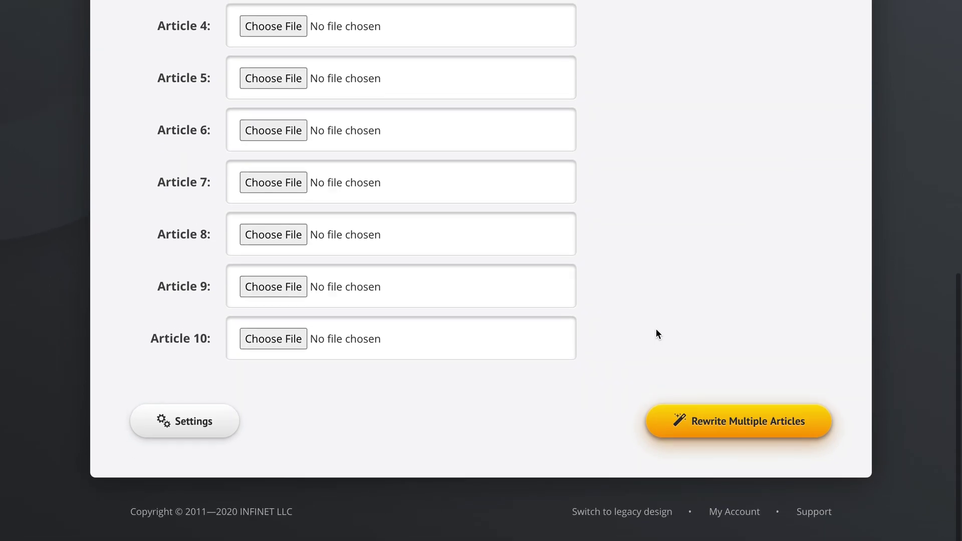
left_click(172, 422)
mouse_move(377, 217)
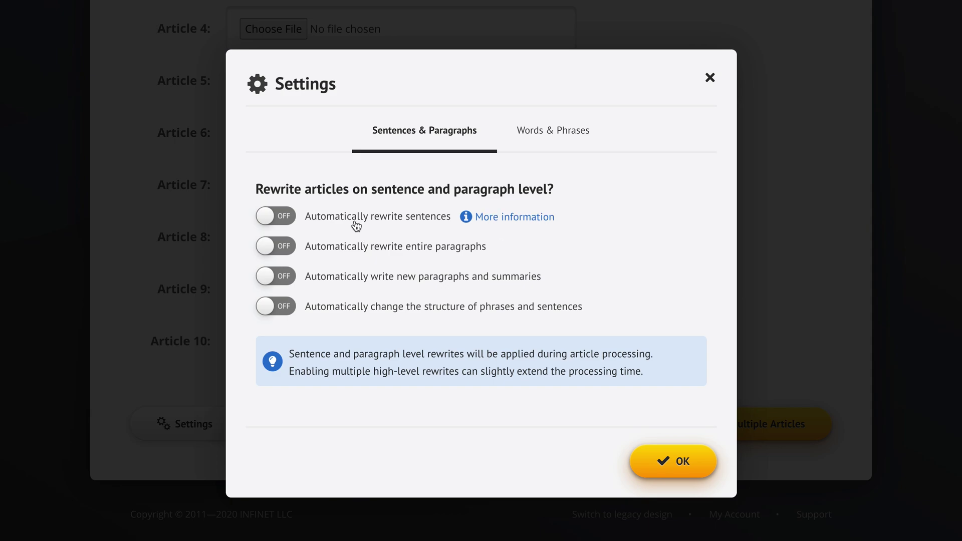
Leave only 'Automatically rewrite sentences' on, review Words & Phrases, and save the settings with OK
left_click(355, 223)
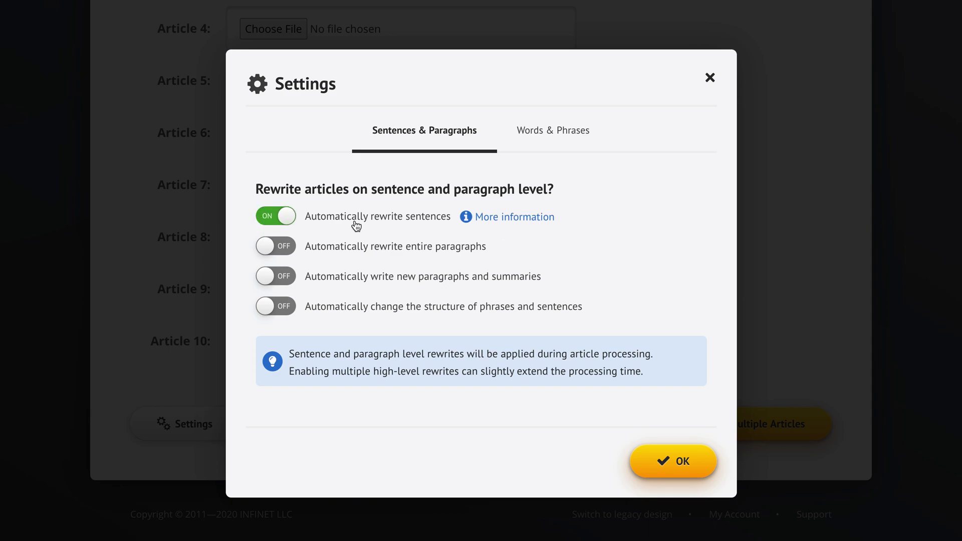
left_click(390, 253)
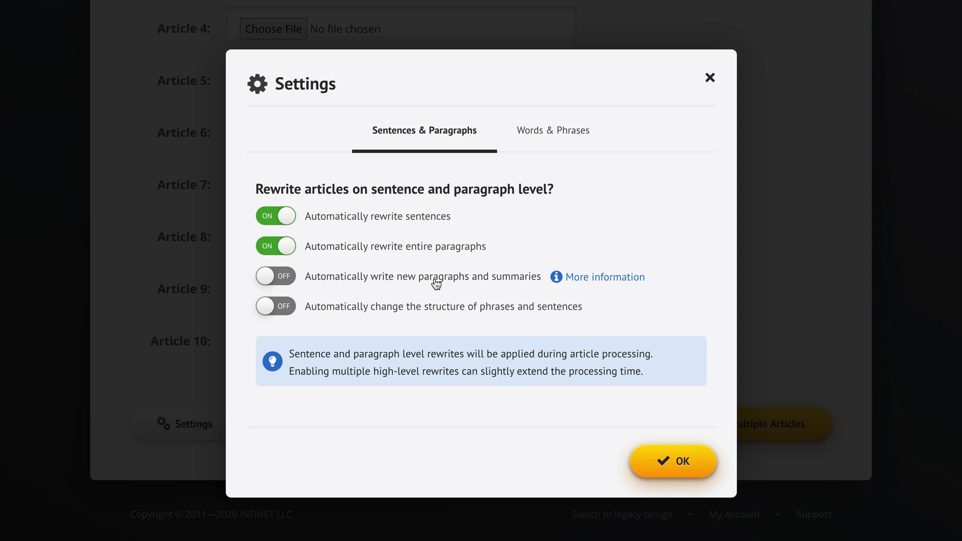
left_click(436, 285)
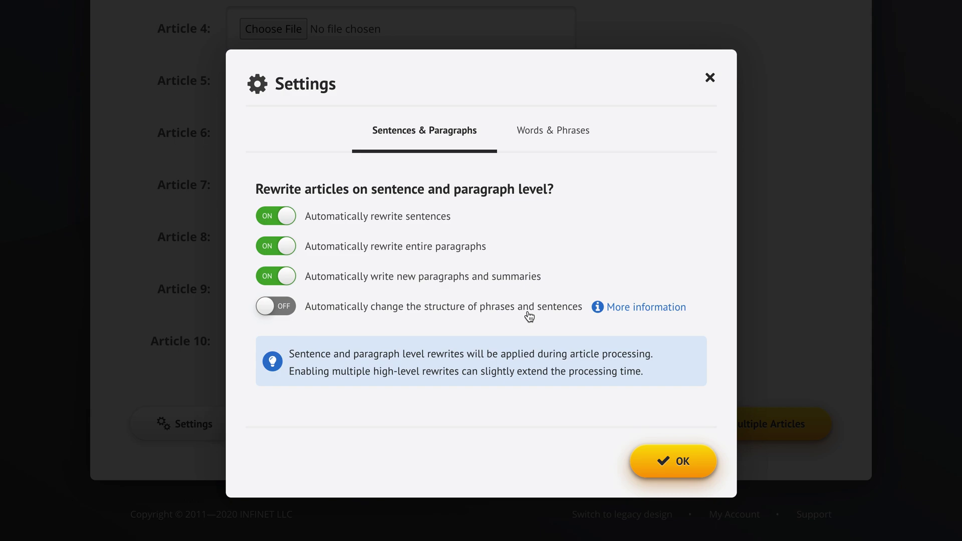
left_click(479, 278)
left_click(435, 246)
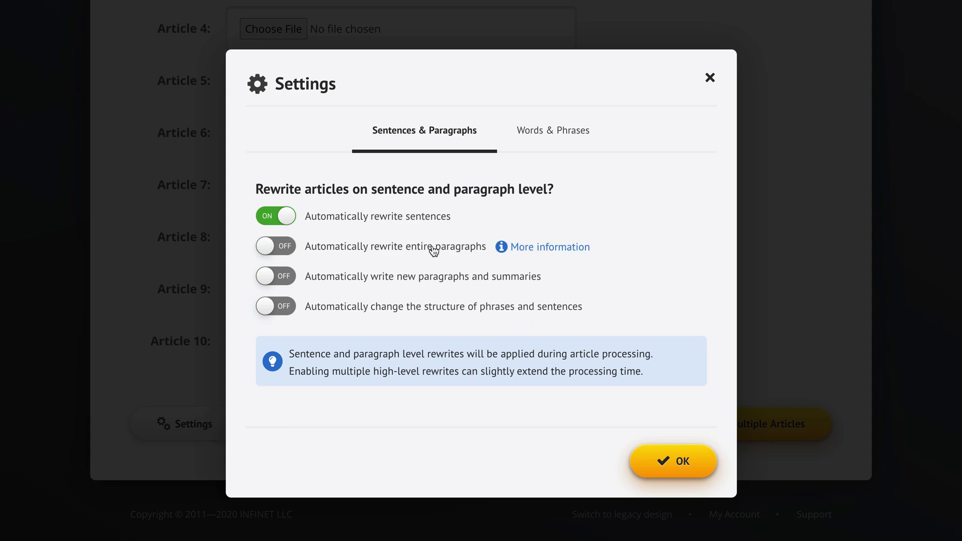
left_click(404, 221)
left_click(548, 141)
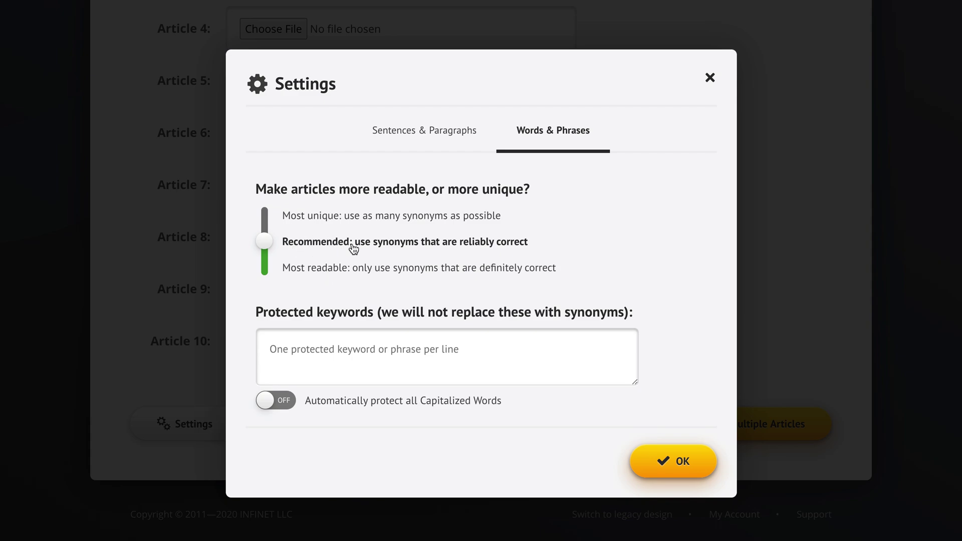
left_click(671, 465)
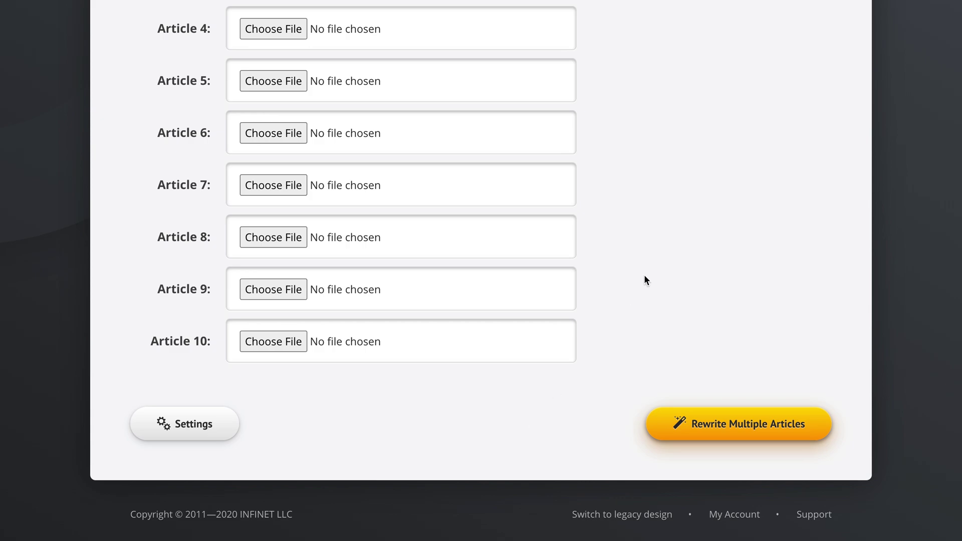
scroll(640, 271, "up", 4)
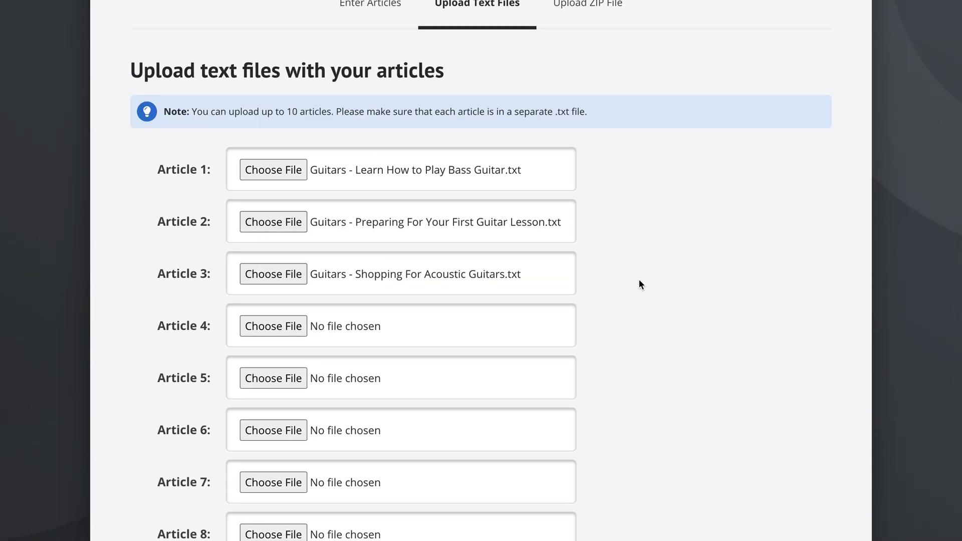
scroll(639, 280, "down", 4)
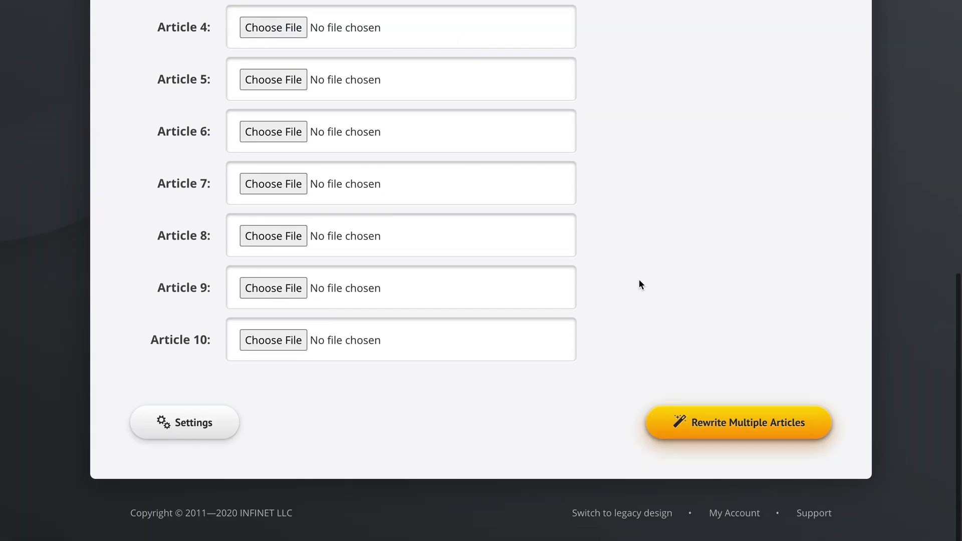
Run Rewrite Multiple Articles on the three guitar articles and wait for My Archive to load
left_click(741, 424)
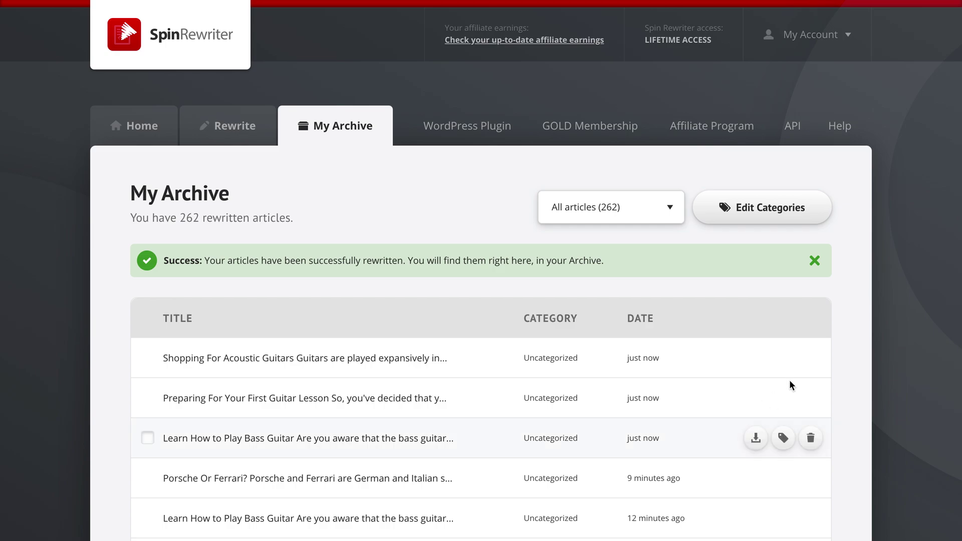
Close the green rewrite success banner above the archive table
left_click(814, 262)
mouse_move(481, 269)
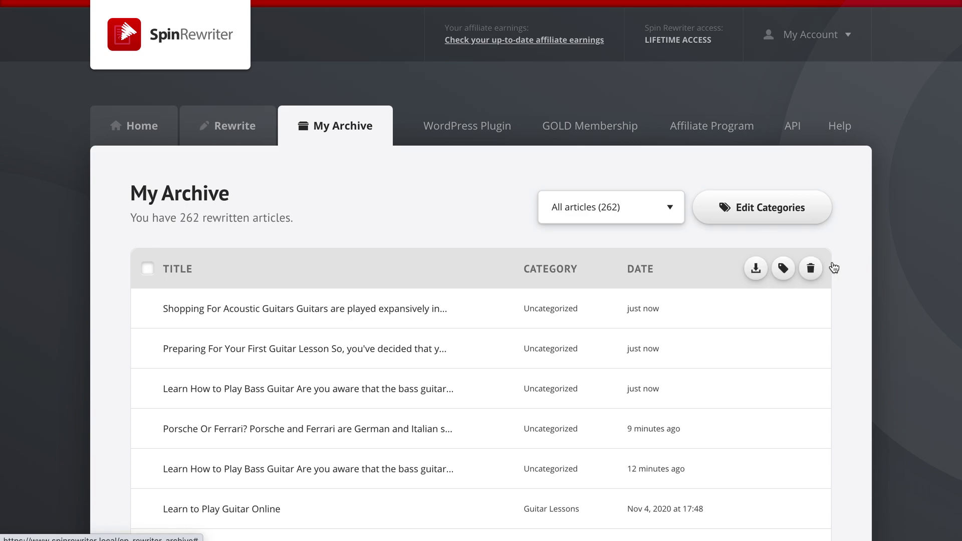
scroll(855, 347, "down", 2)
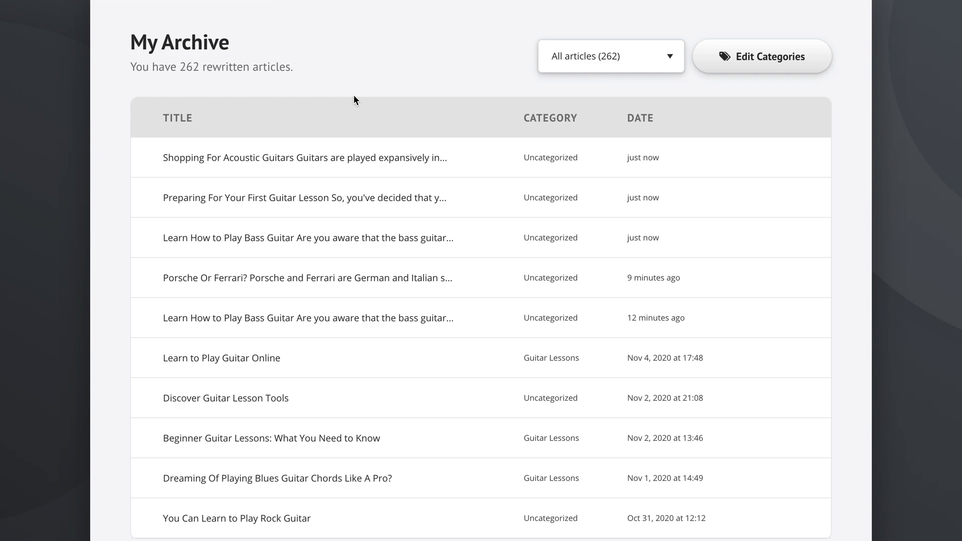
Select the three 'just now' articles and update their category to Guitar History
left_click(147, 240)
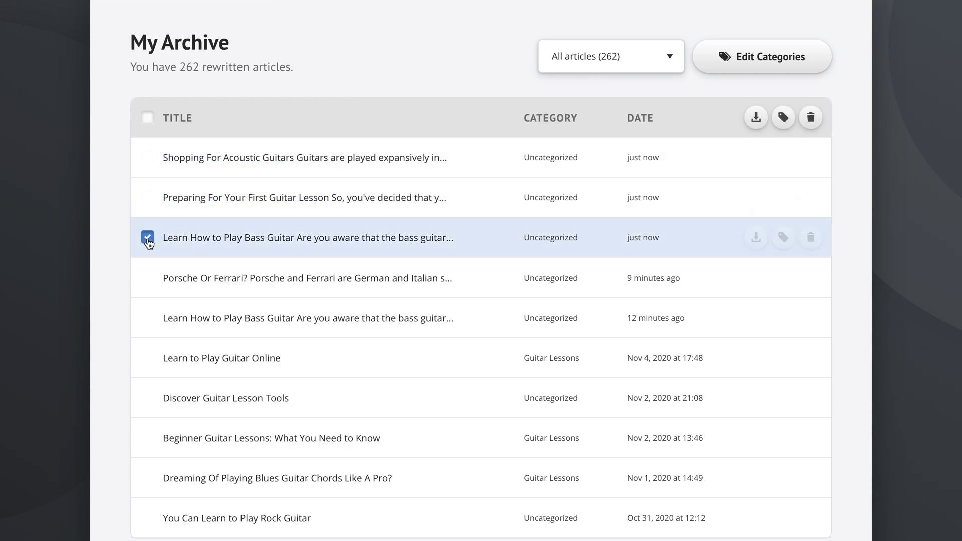
left_click(148, 198)
left_click(148, 157)
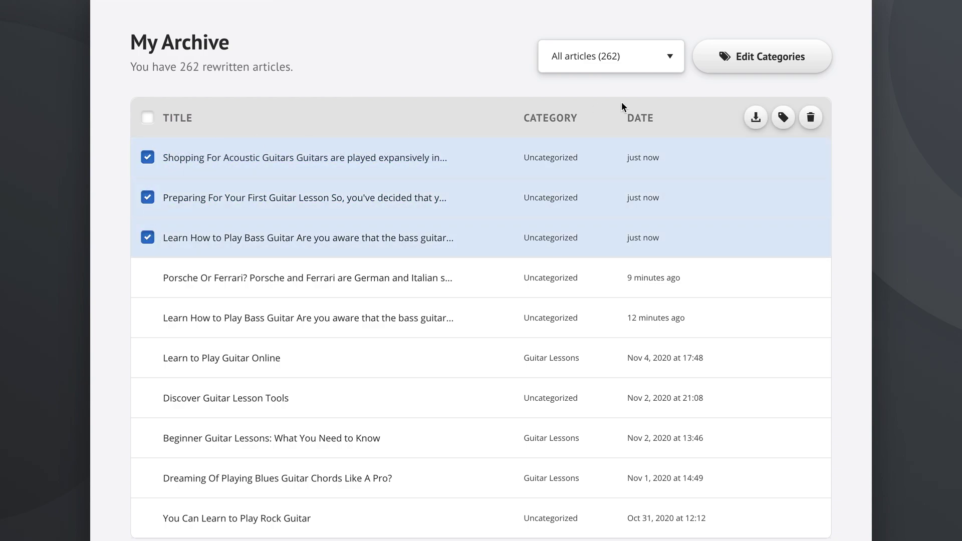
left_click(783, 118)
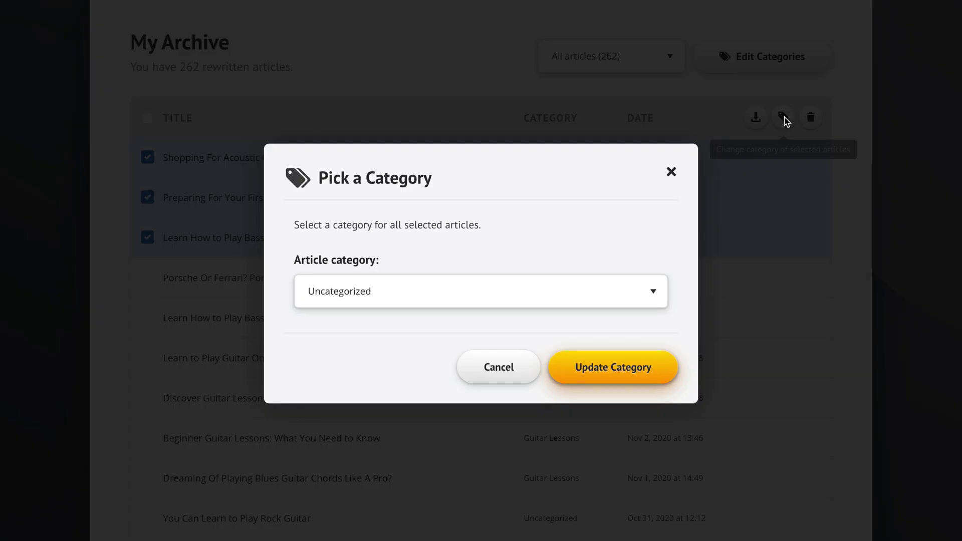
left_click(494, 295)
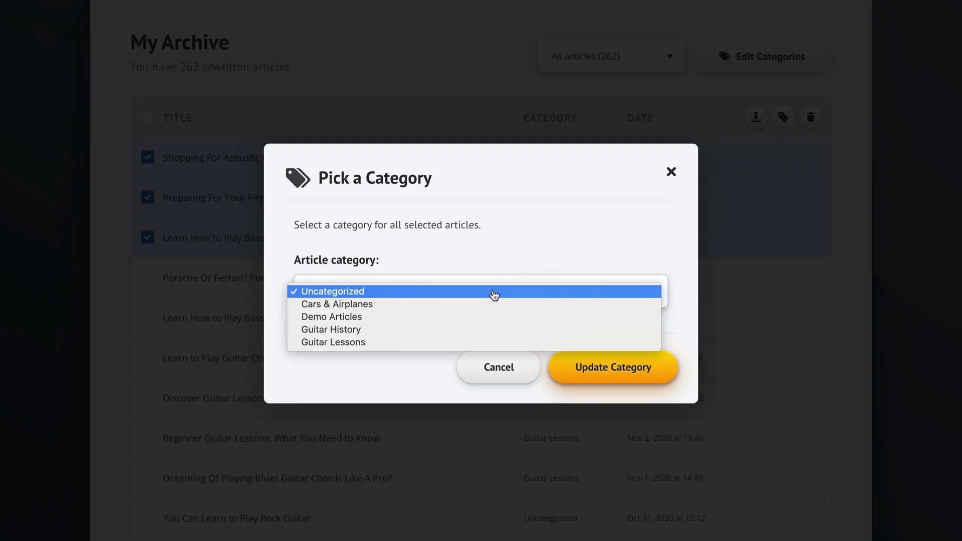
left_click(429, 331)
left_click(607, 365)
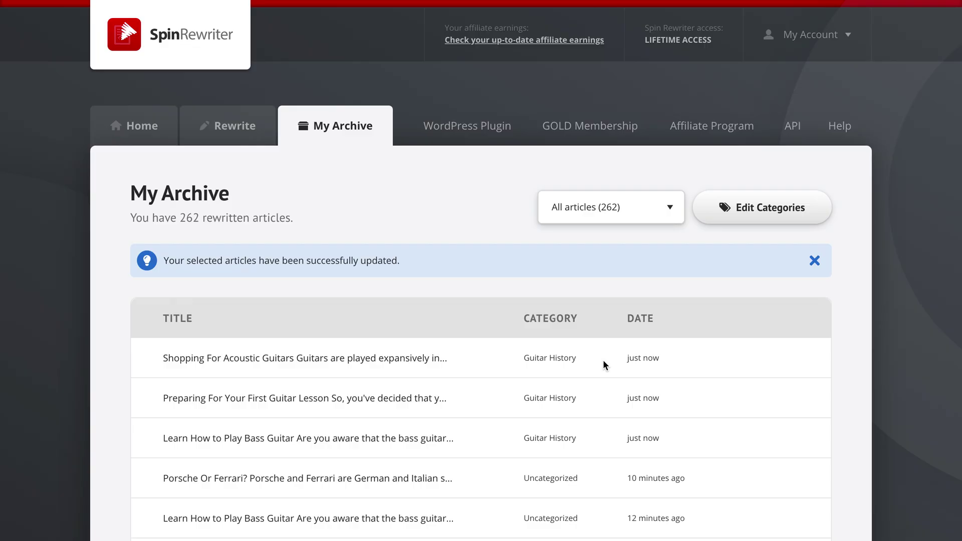
scroll(842, 316, "down", 2)
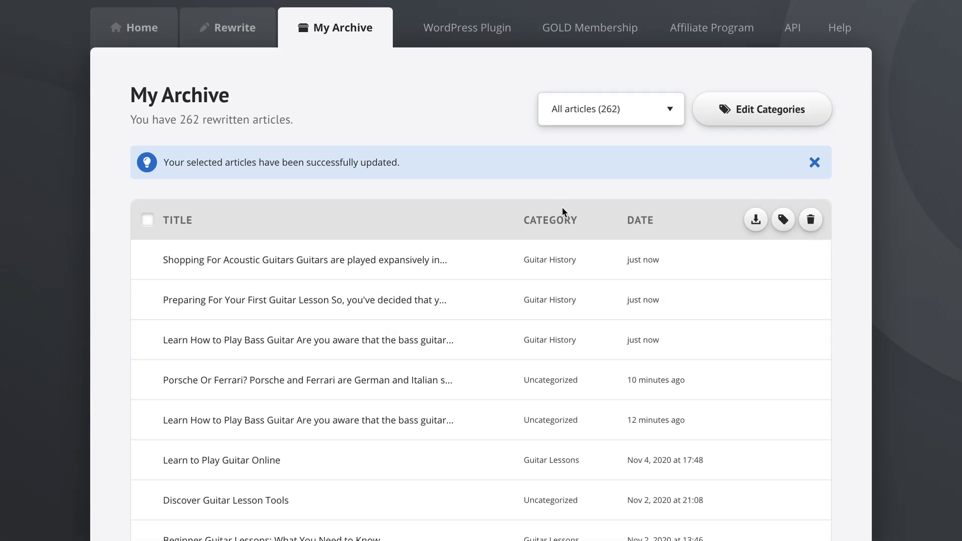
Select the three Guitar History articles, confirm Delete Articles, and dismiss the deletion notice
left_click(147, 339)
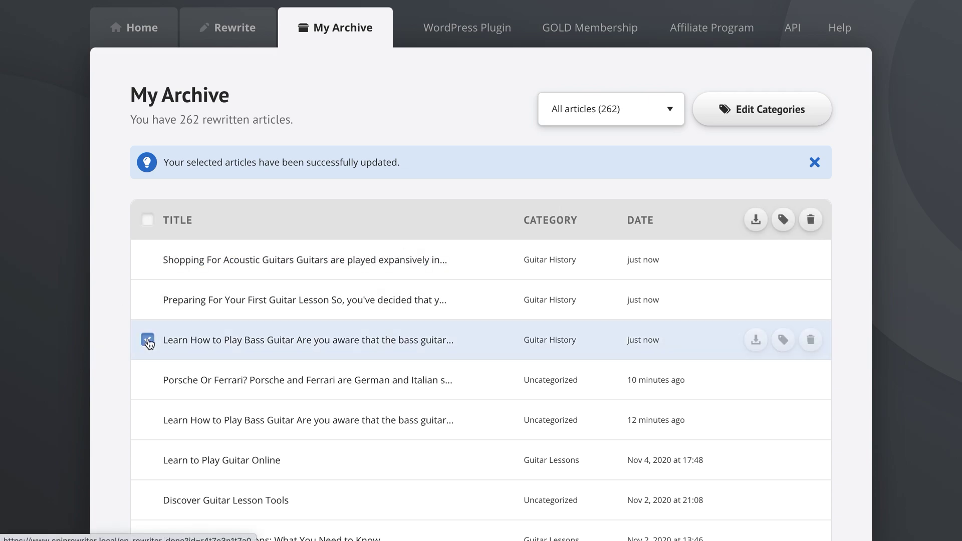
left_click(148, 299)
left_click(147, 260)
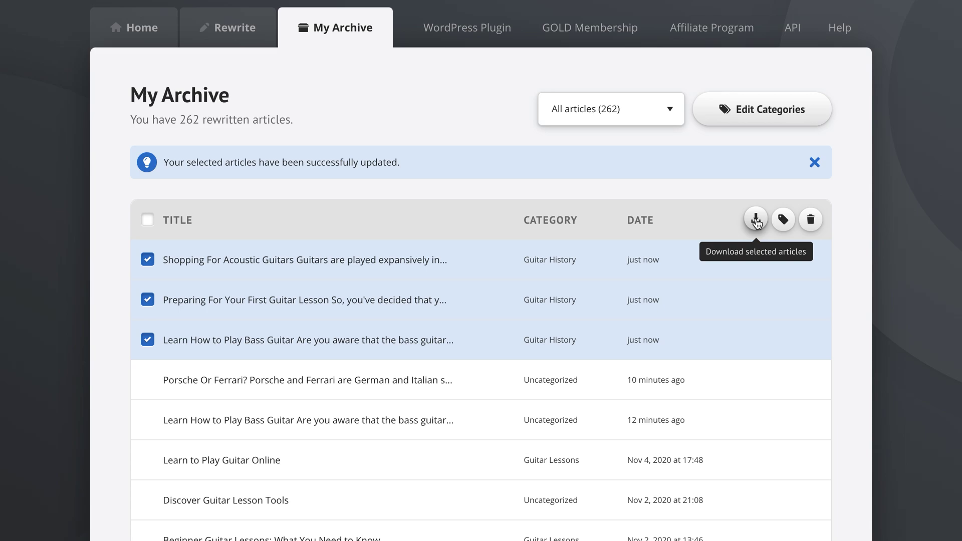
left_click(811, 219)
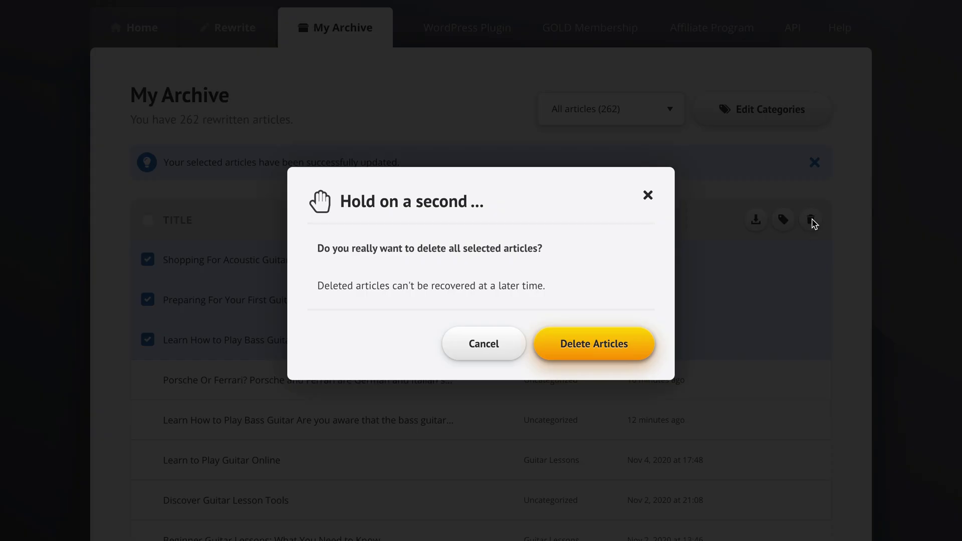
left_click(576, 338)
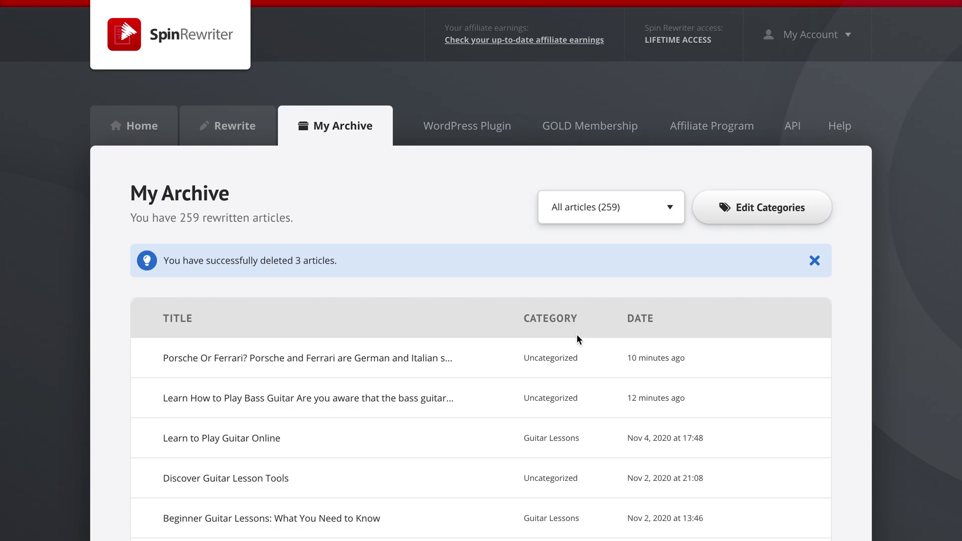
left_click(814, 262)
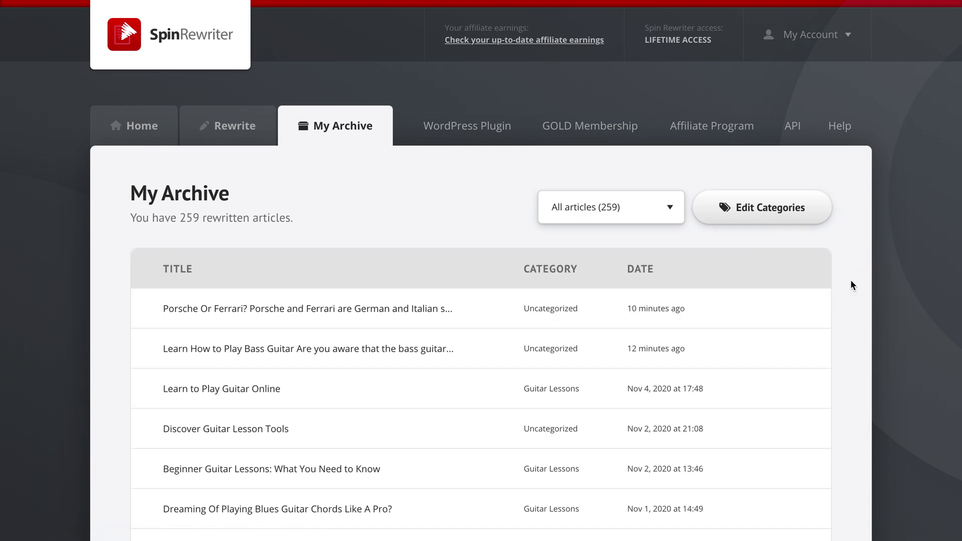